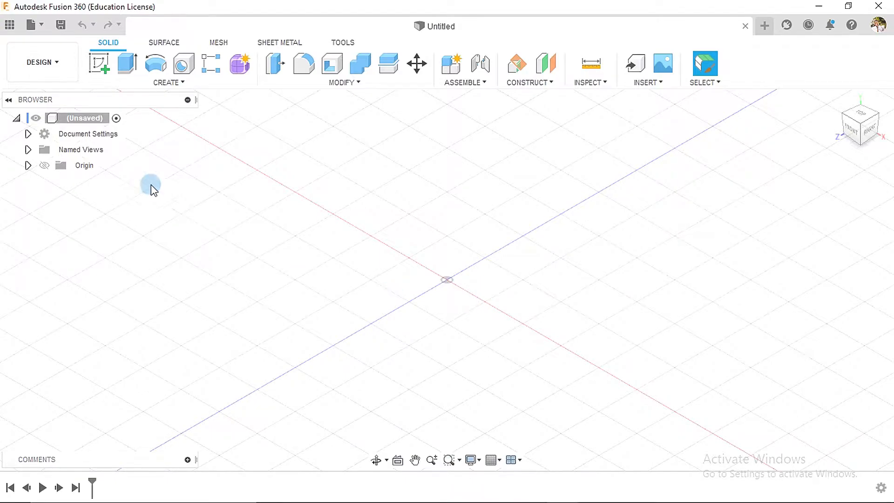
- Start a sketch on the plane facing right and draw an 80 by 5 mm rectangle resting on the horizontal axis
left_click(98, 63)
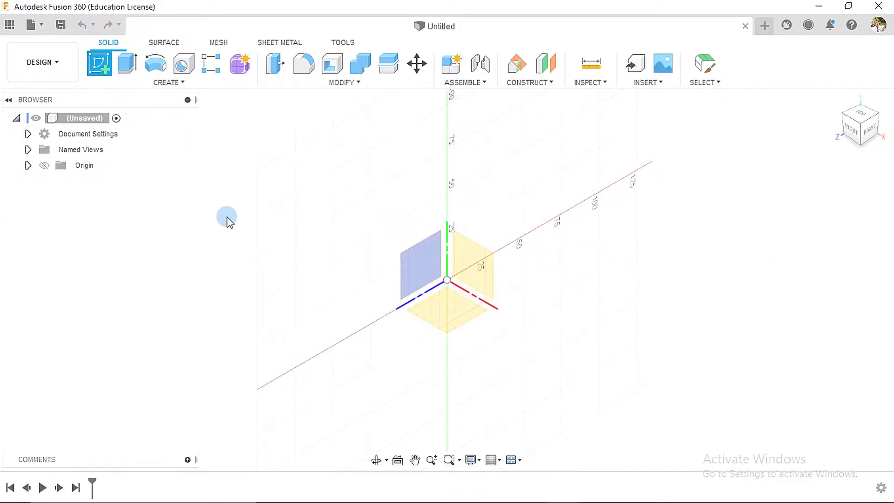
left_click(419, 263)
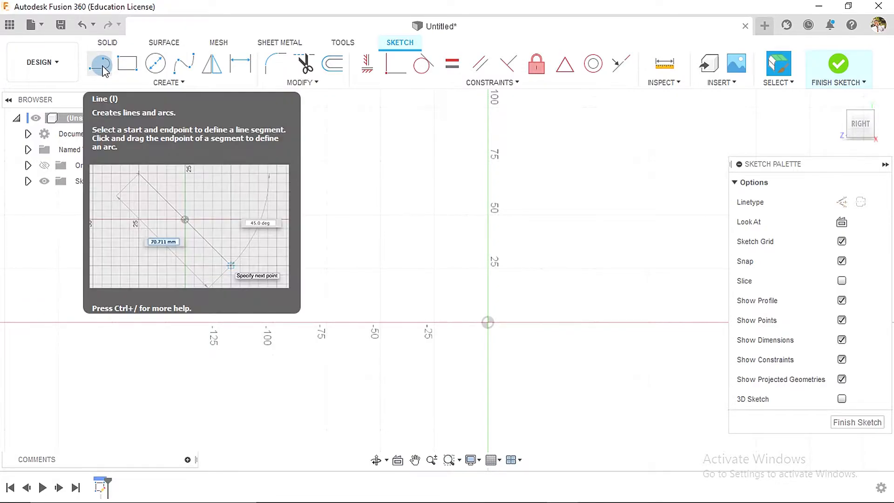
left_click(127, 65)
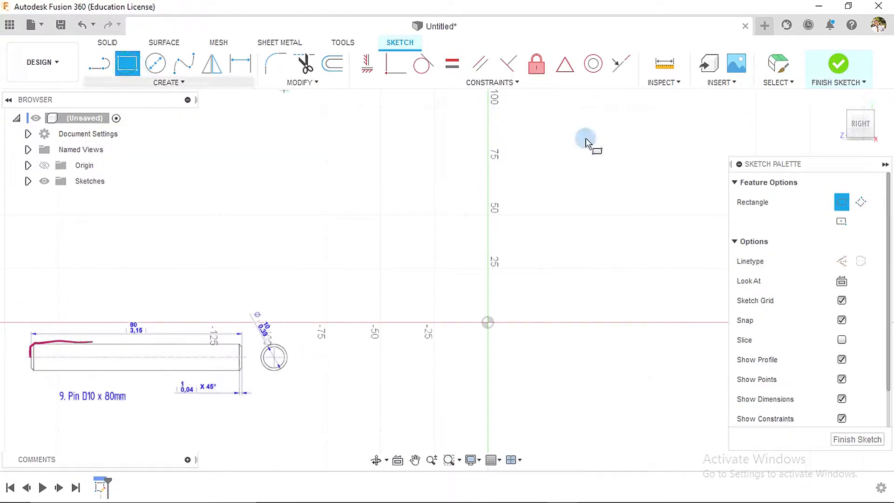
left_click(359, 322)
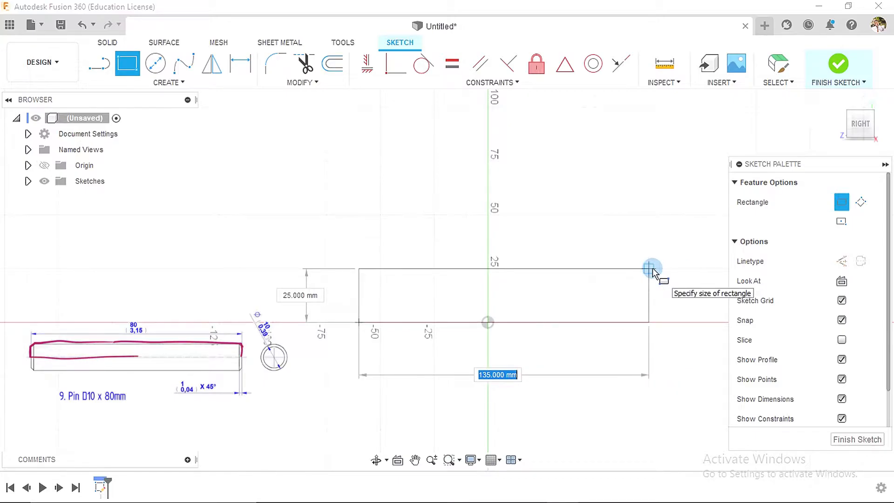
type("80")
key("Tab")
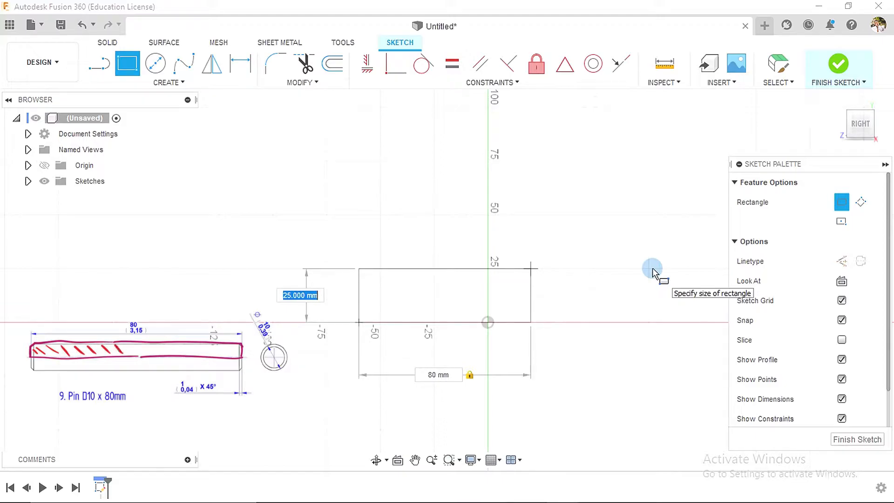
type("5")
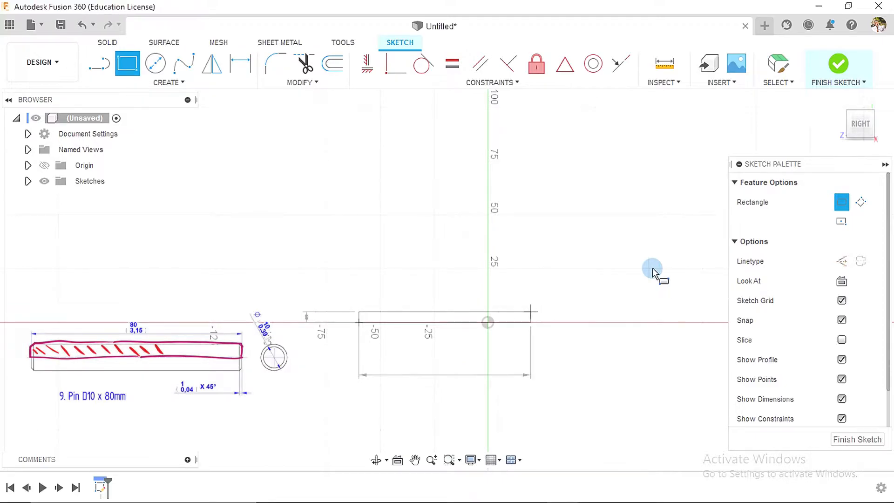
key("Return")
scroll(495, 354, "up", 3)
- Draw a vertical construction line about 35 mm long upward from the origin
key("l")
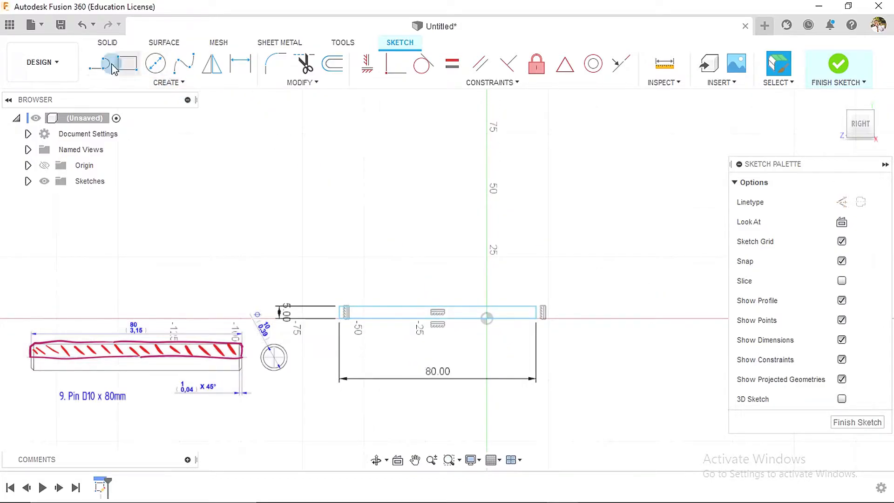
left_click(832, 205)
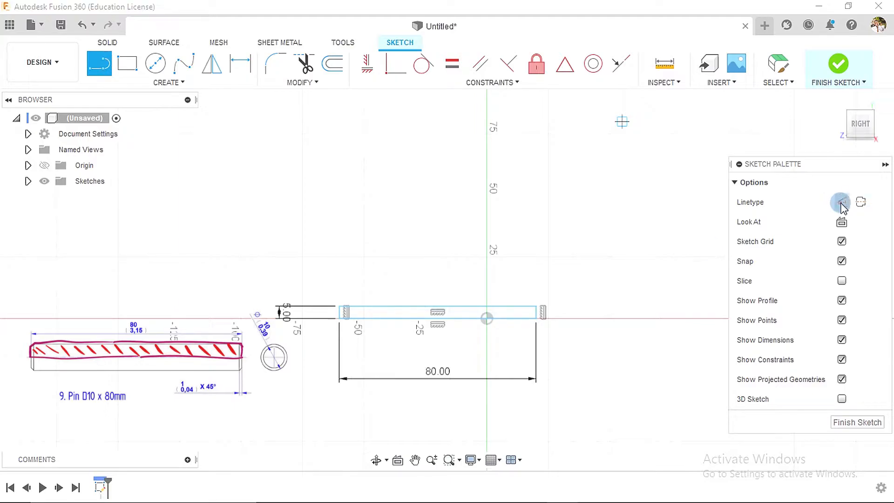
left_click(487, 318)
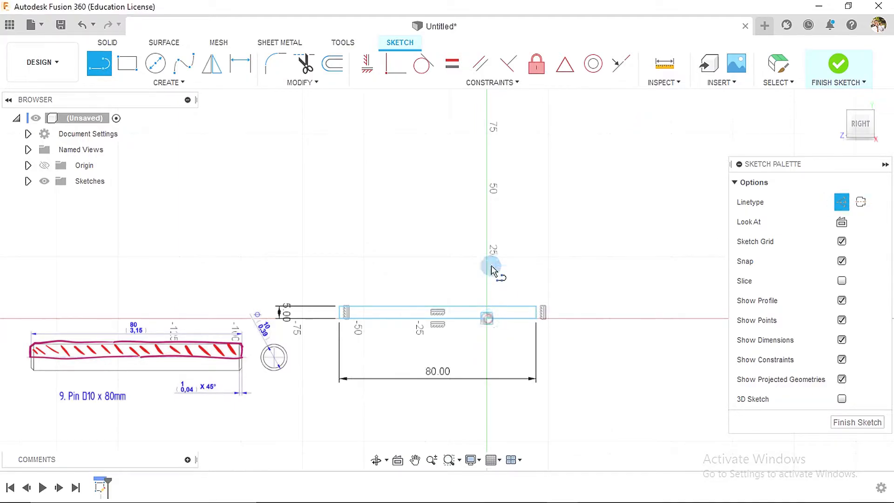
left_click(487, 229)
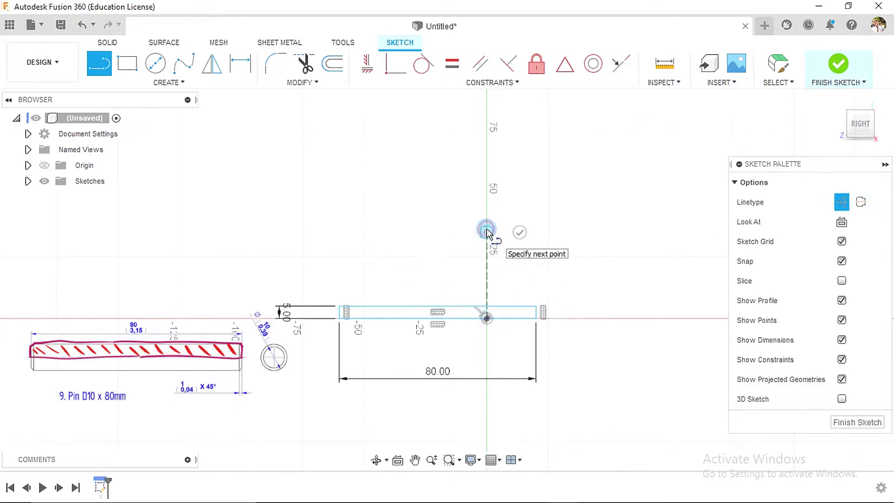
left_click(519, 233)
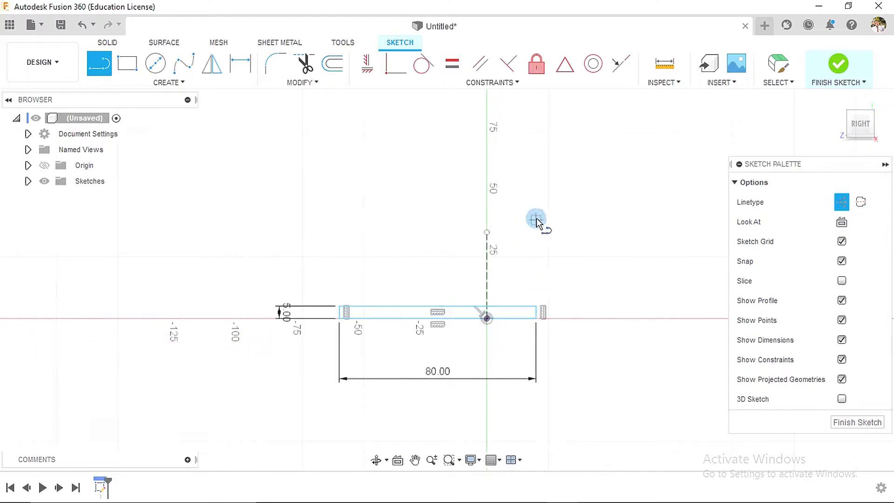
key("Escape")
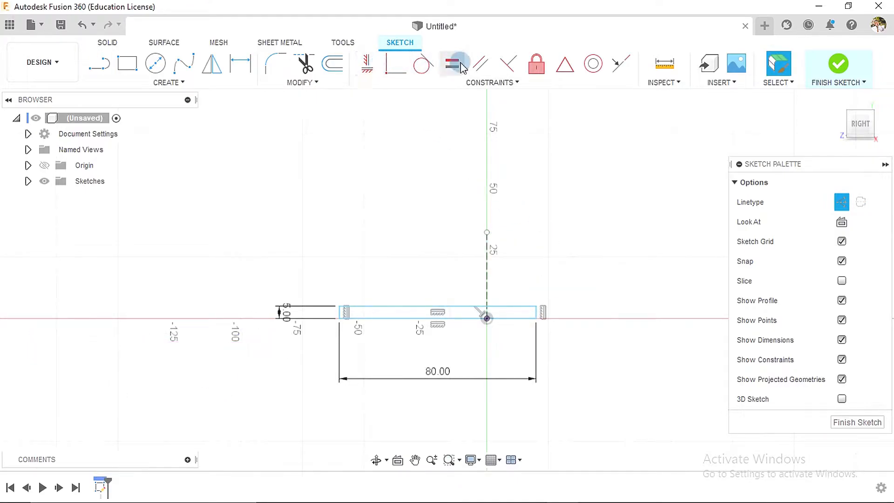
left_click(447, 83)
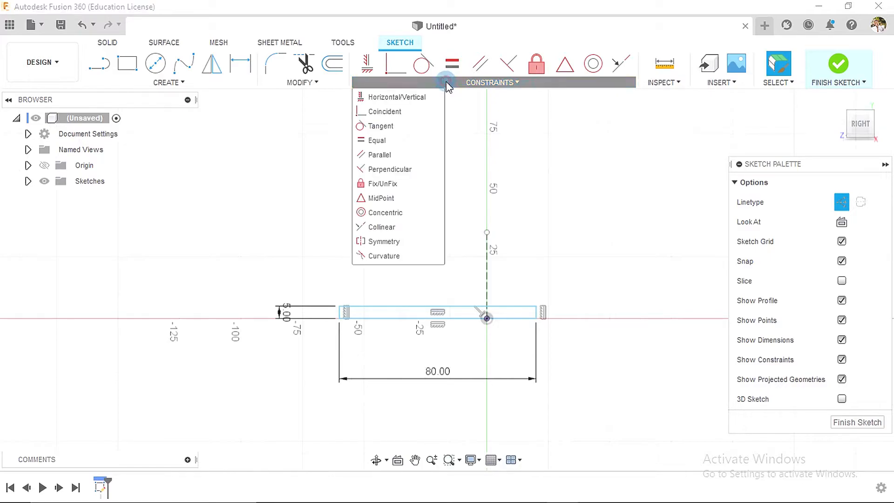
left_click(389, 242)
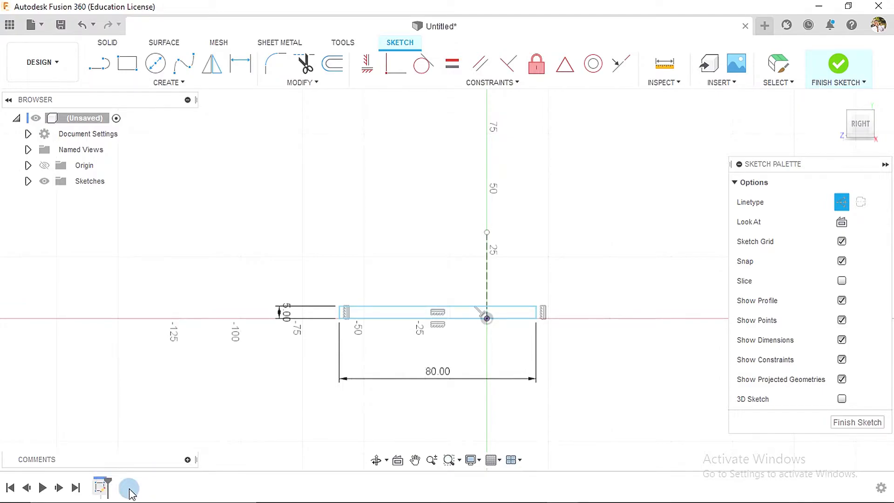
left_click(487, 272)
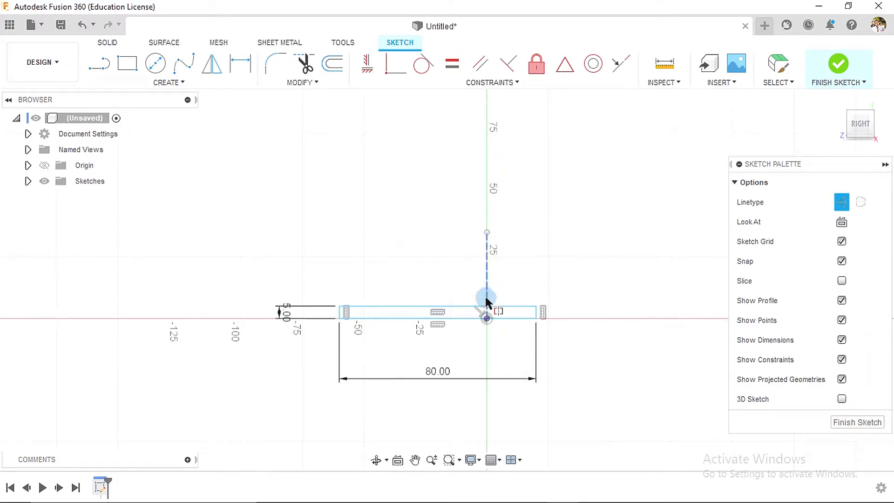
- Apply a Symmetry constraint to the rectangle's two short sides about the vertical construction line
left_click(481, 84)
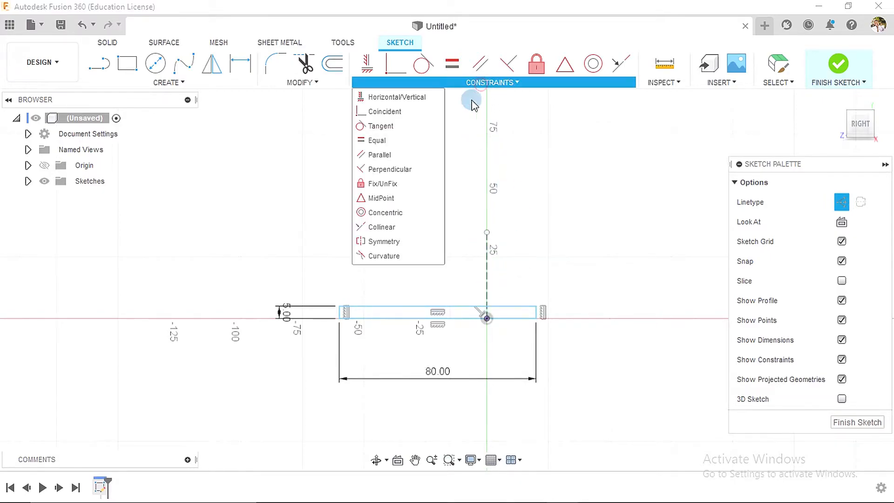
left_click(395, 241)
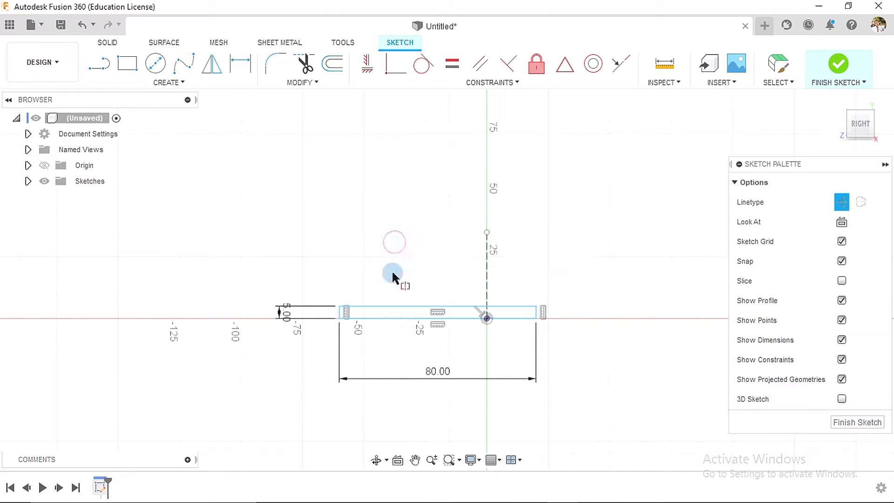
scroll(371, 325, "up", 1)
scroll(371, 321, "up", 4)
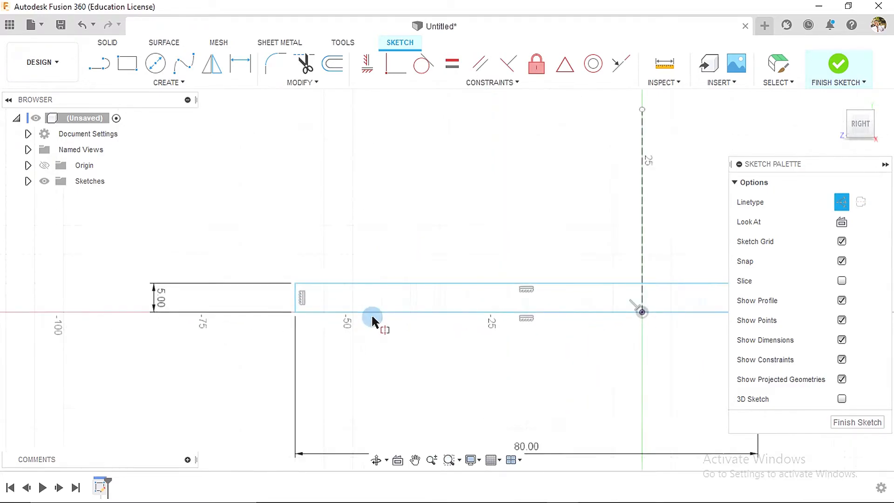
left_click(296, 295)
scroll(414, 303, "down", 2)
scroll(643, 305, "up", 2)
left_click(614, 288)
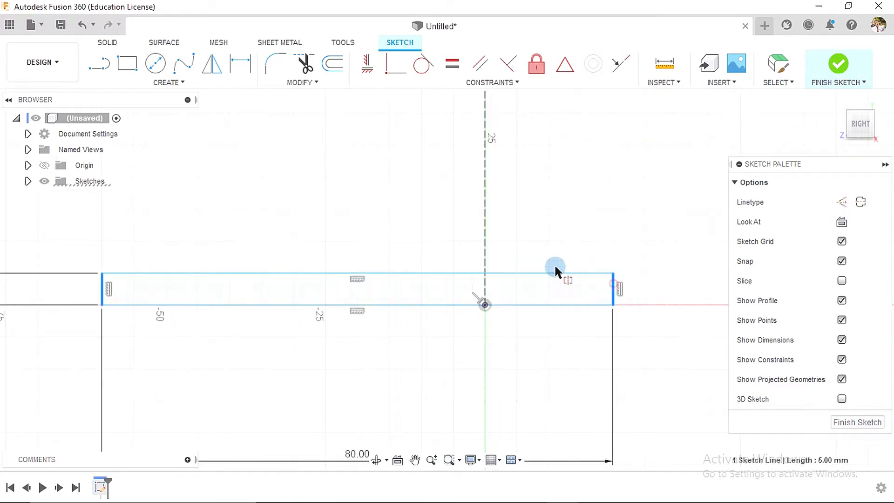
left_click(483, 200)
scroll(499, 204, "down", 4)
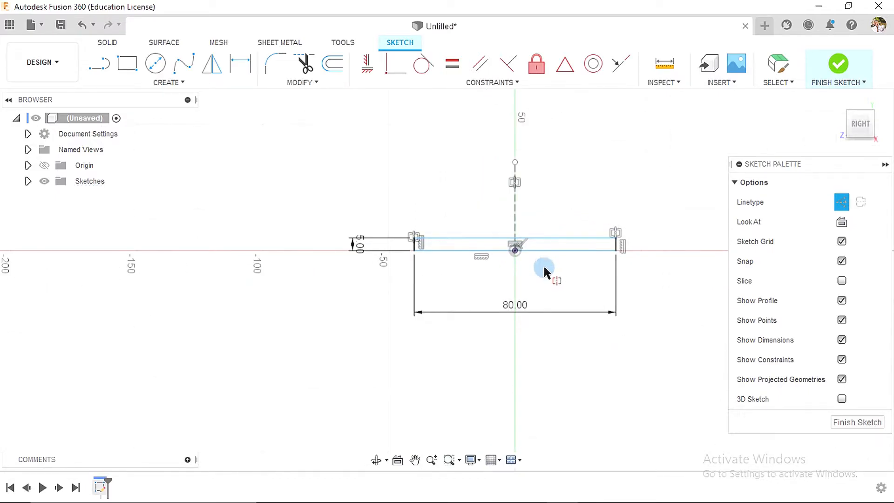
- Apply a Coincident constraint between the rectangle's lower long edge and the origin
left_click(367, 63)
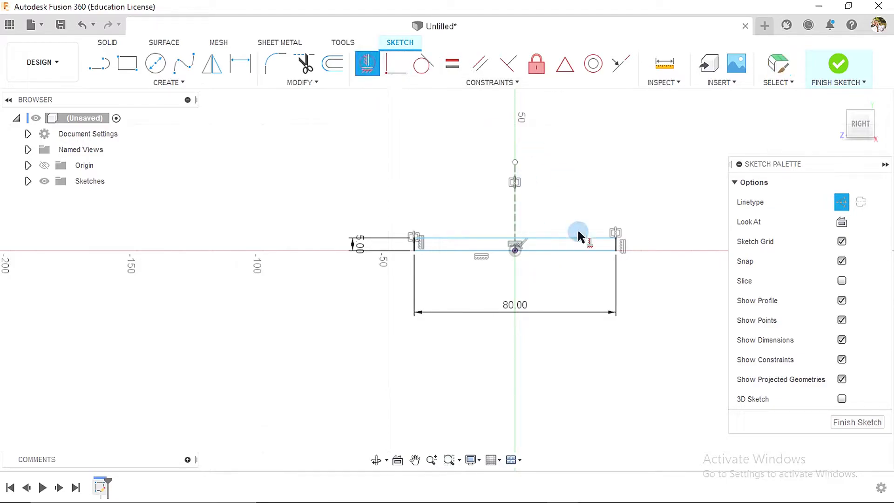
scroll(517, 270, "up", 3)
left_click(395, 64)
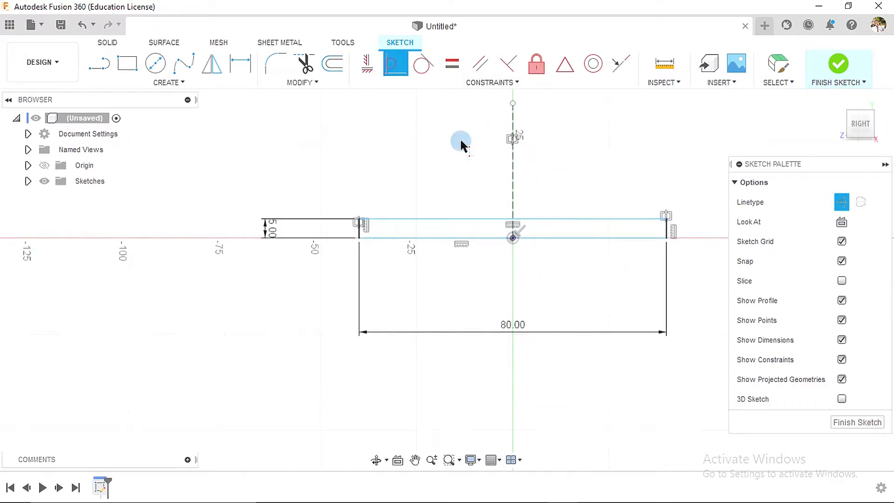
left_click(468, 238)
scroll(520, 254, "up", 2)
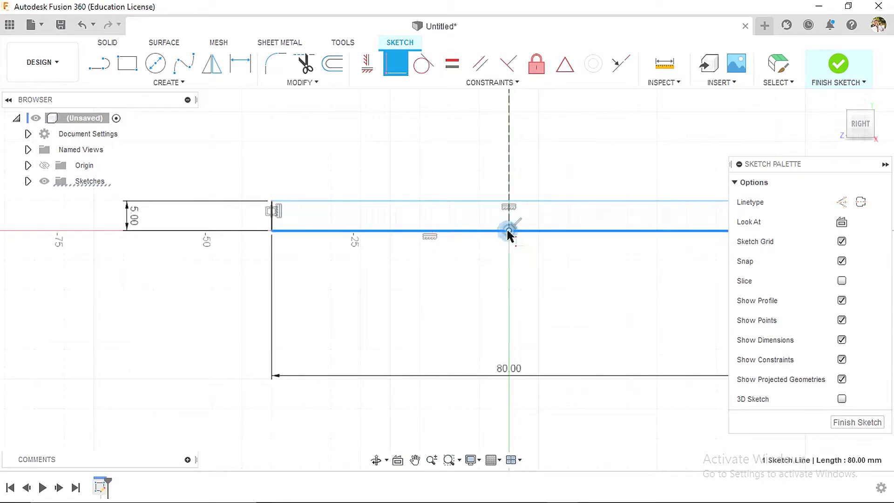
left_click(510, 233)
key("Escape")
scroll(511, 255, "down", 2)
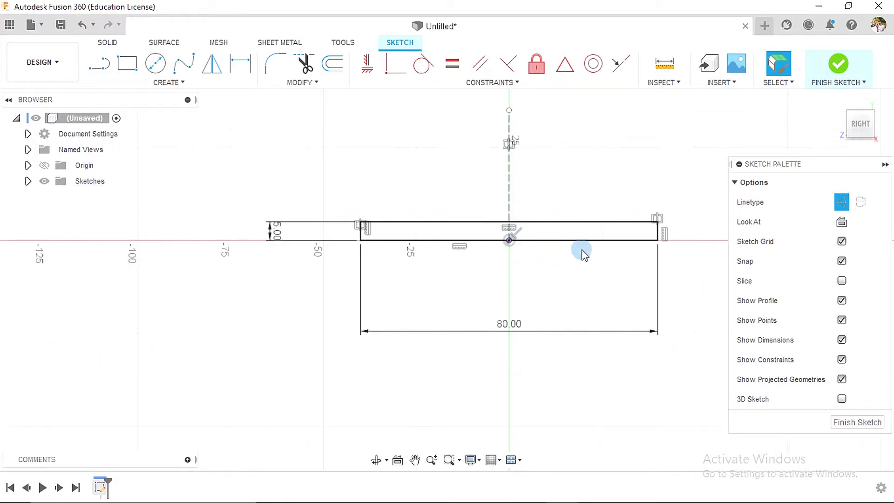
scroll(403, 183, "down", 1)
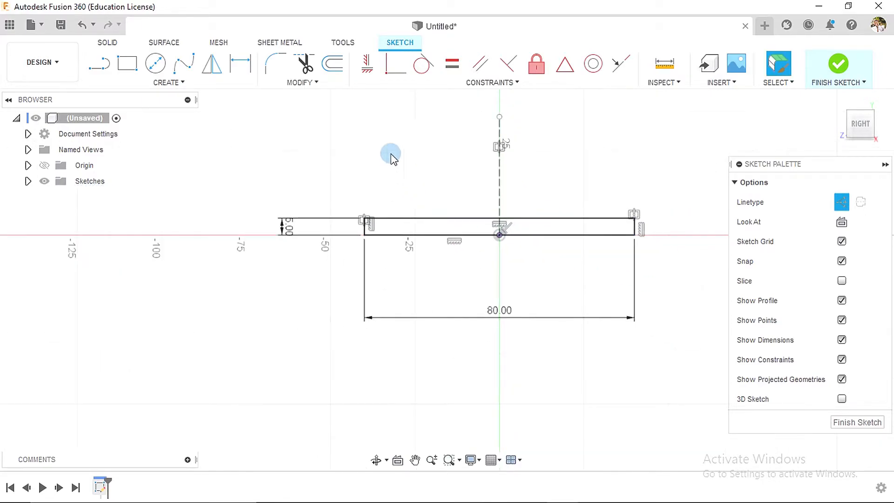
- Add a Distance and Angle Chamfer to the rectangle's upper-left corner with a 1 mm distance and 38° angle
left_click(277, 83)
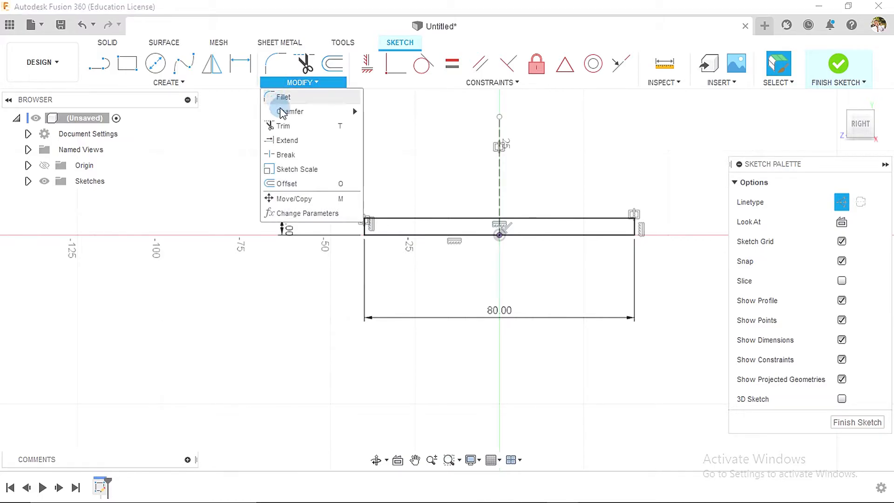
mouse_move(340, 112)
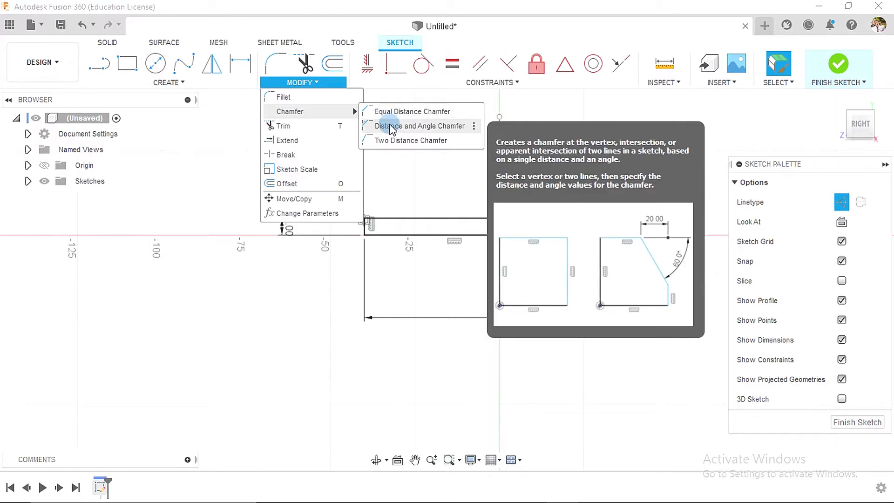
left_click(390, 126)
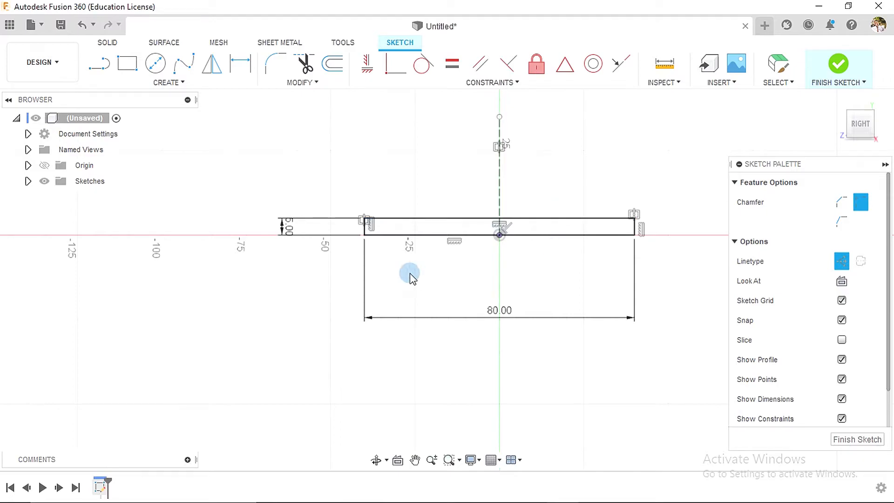
scroll(395, 264, "up", 5)
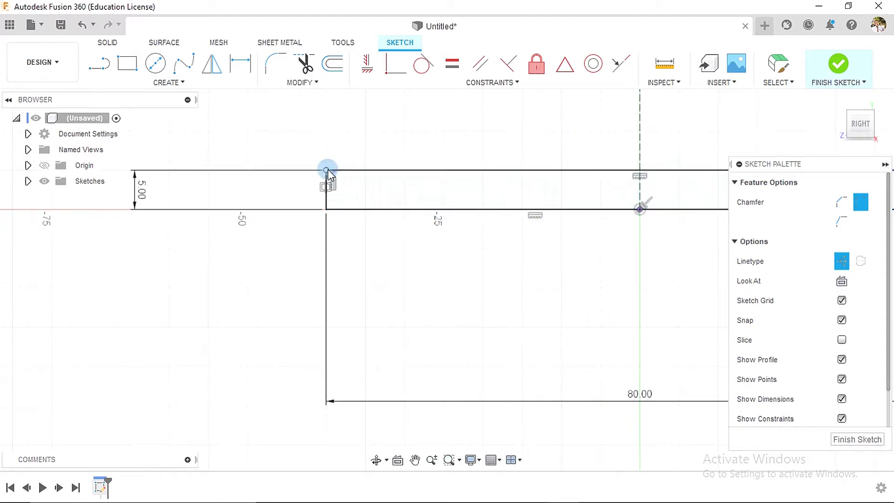
left_click(326, 171)
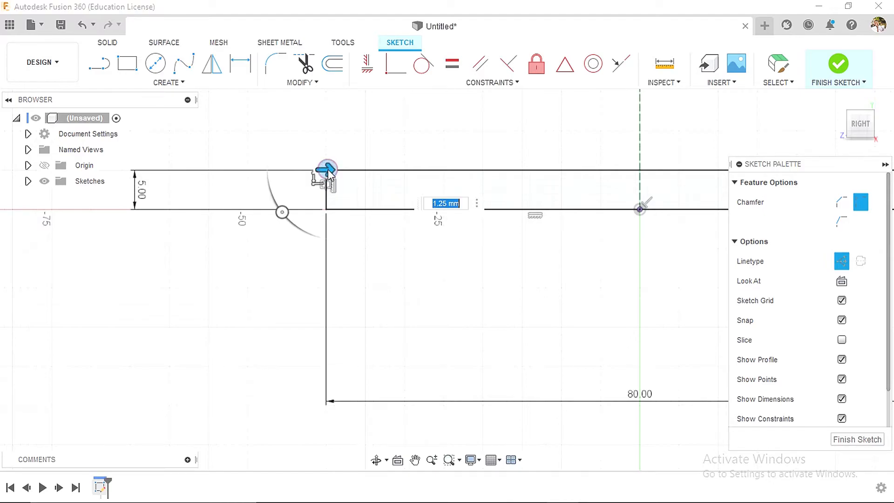
left_click(461, 206)
key("BackSpace")
key("Return")
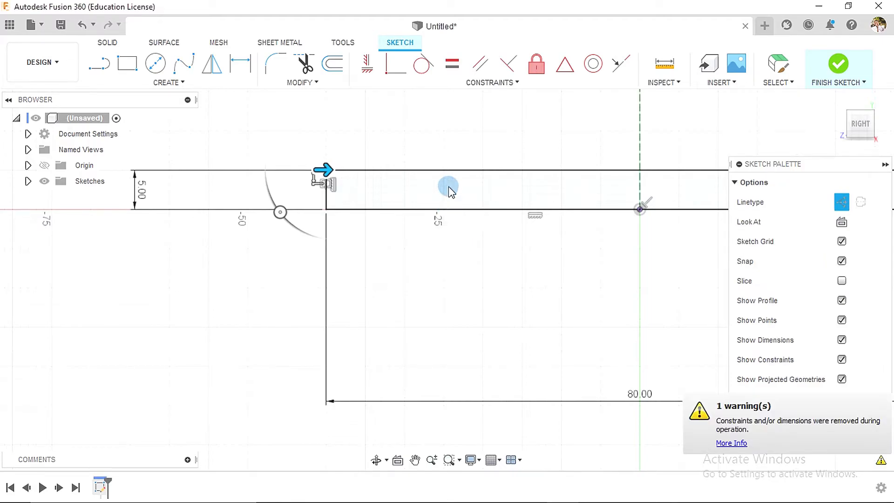
scroll(464, 169, "down", 4)
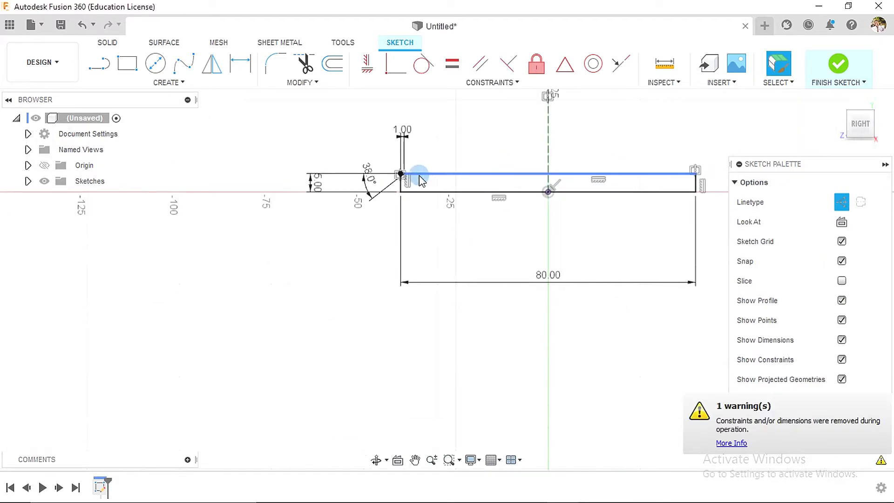
- Add a Distance and Angle Chamfer with a 1 mm distance to the rectangle's upper-right corner
scroll(413, 175, "up", 3)
scroll(414, 176, "up", 2)
scroll(505, 205, "down", 4)
middle_click_drag(601, 154, 341, 151)
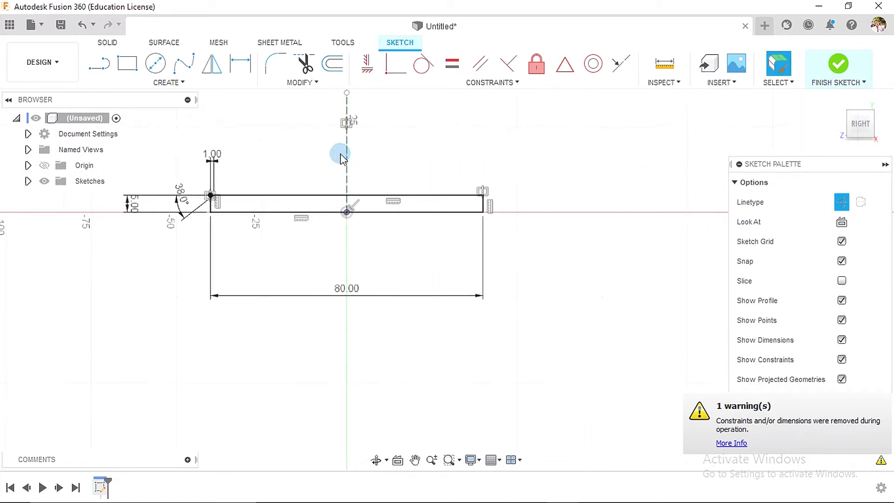
left_click(291, 82)
mouse_move(293, 111)
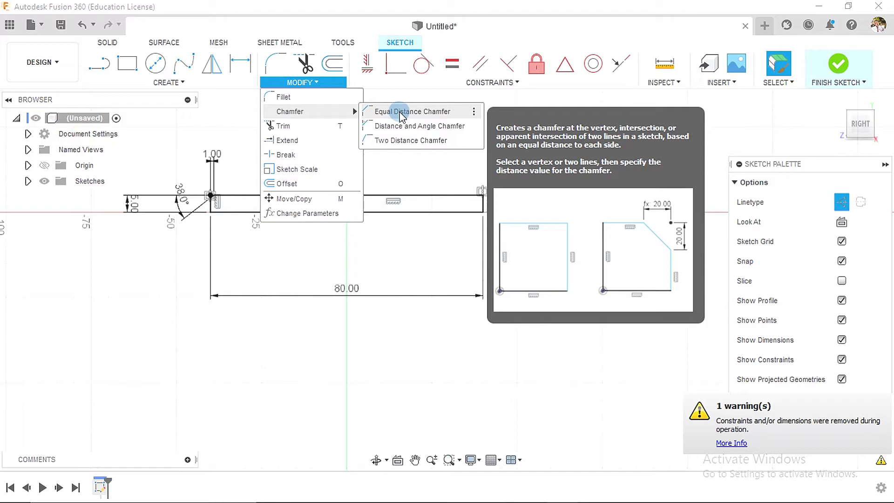
left_click(399, 127)
scroll(496, 205, "up", 4)
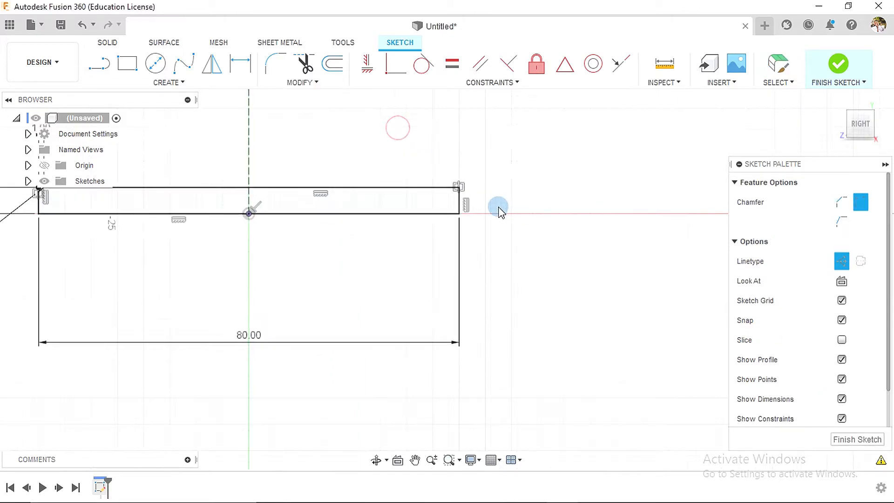
scroll(466, 183, "up", 2)
left_click(422, 170)
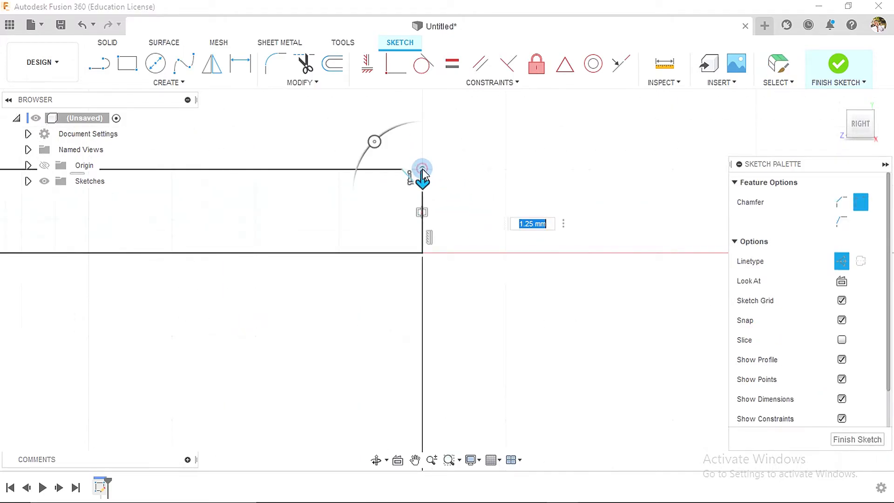
type("1")
key("Return")
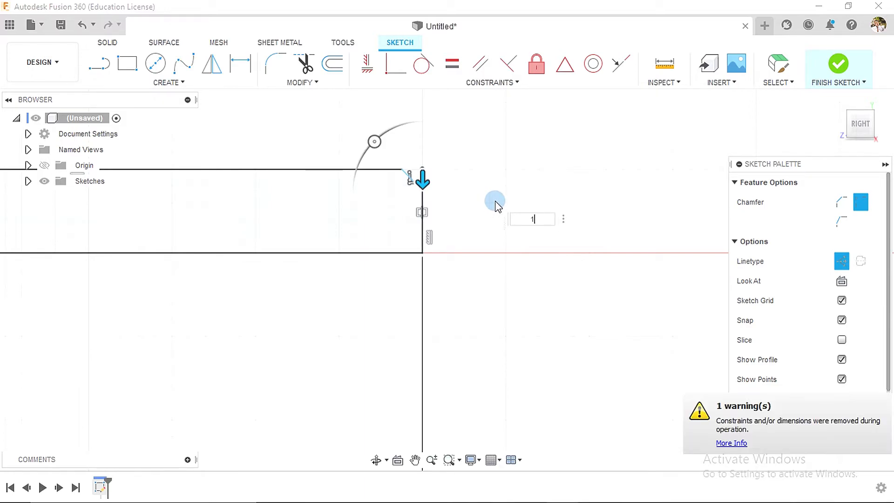
key("Escape")
- Set the angle dimensions of both corner chamfers to 45°
scroll(523, 194, "down", 5)
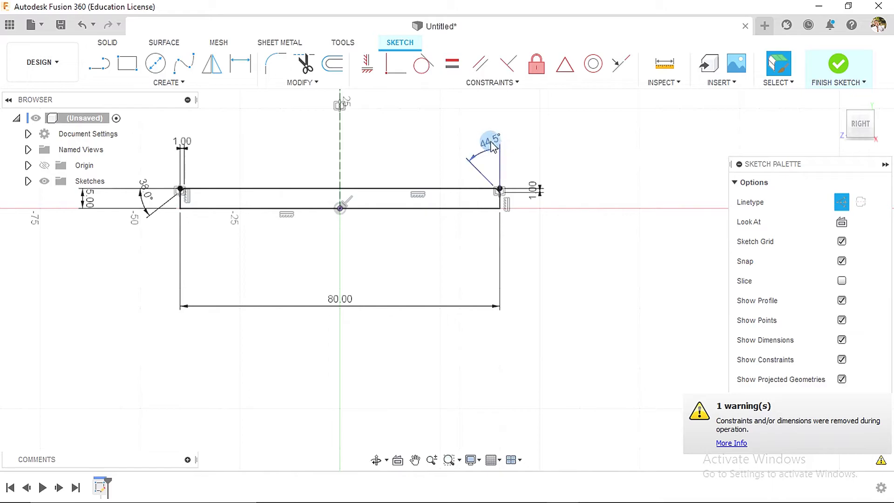
double_click(489, 143)
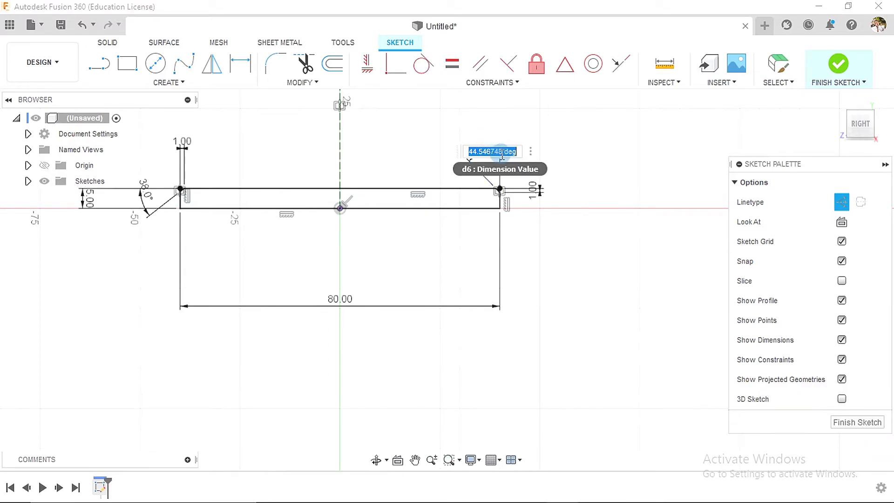
key("Return")
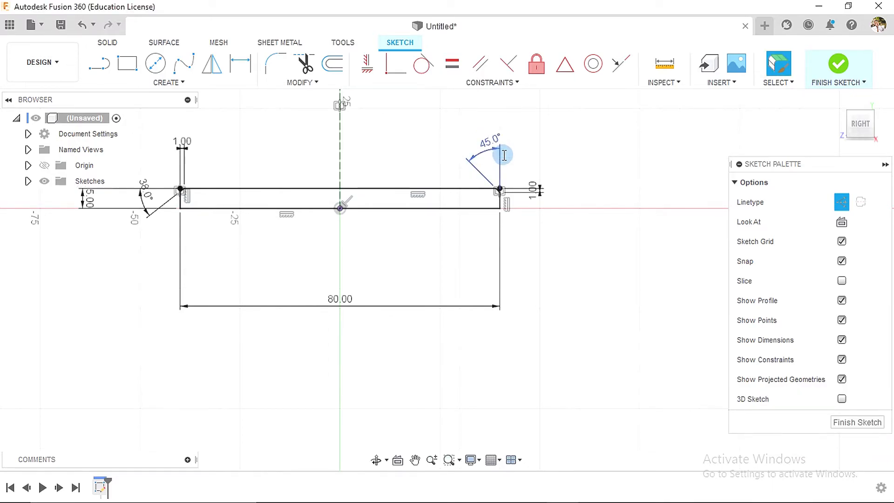
double_click(140, 198)
type("45")
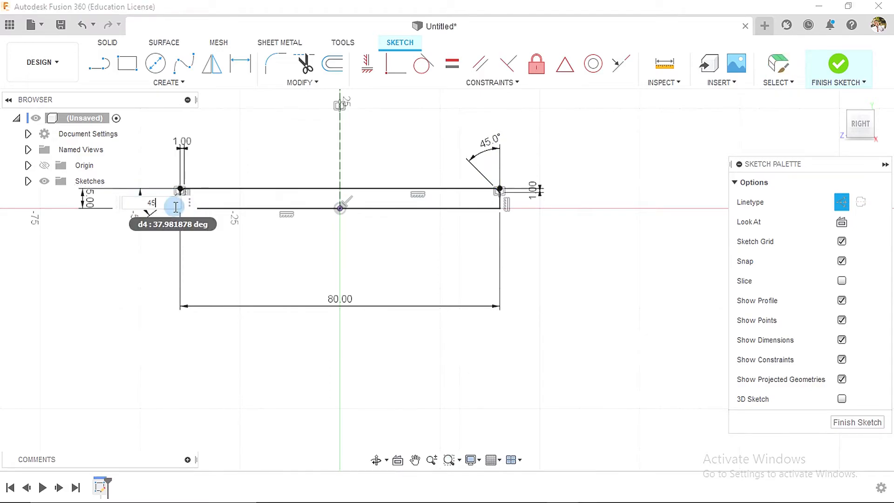
key("Return")
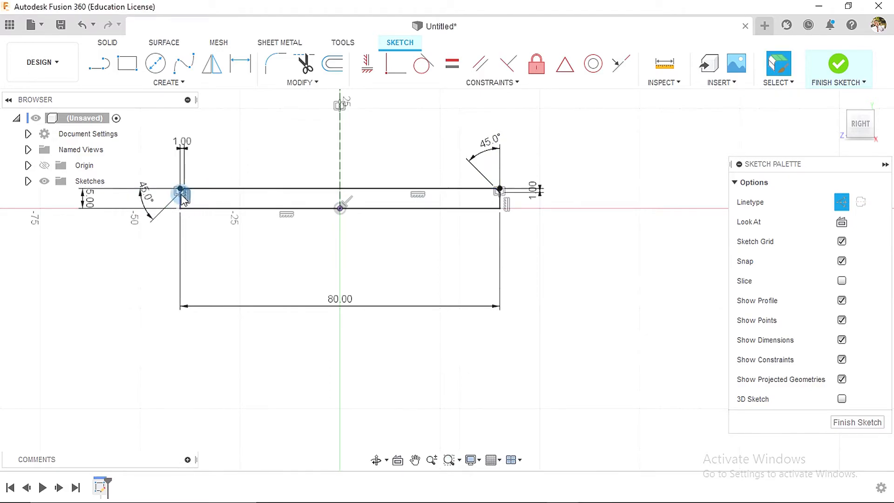
- Finish the sketch of the chamfered half-profile and switch to the isometric home view
scroll(181, 197, "up", 4)
scroll(182, 199, "up", 3)
scroll(177, 219, "down", 5)
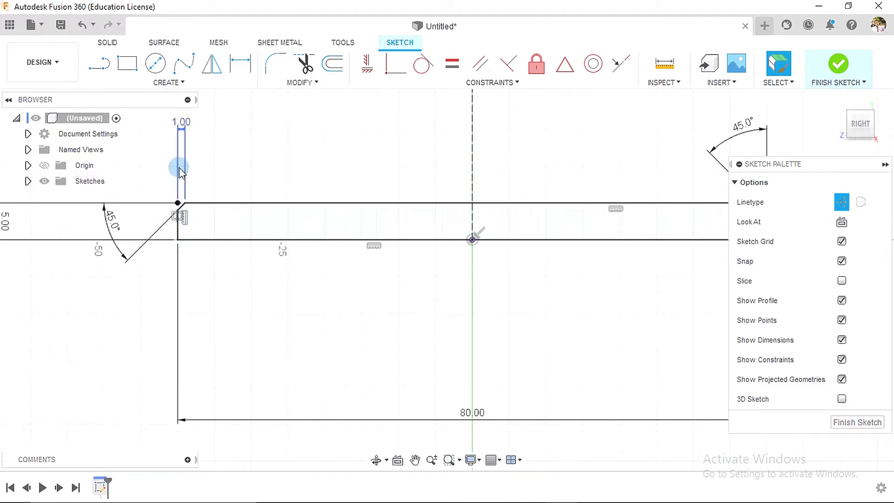
scroll(495, 163, "down", 3)
scroll(642, 188, "down", 1)
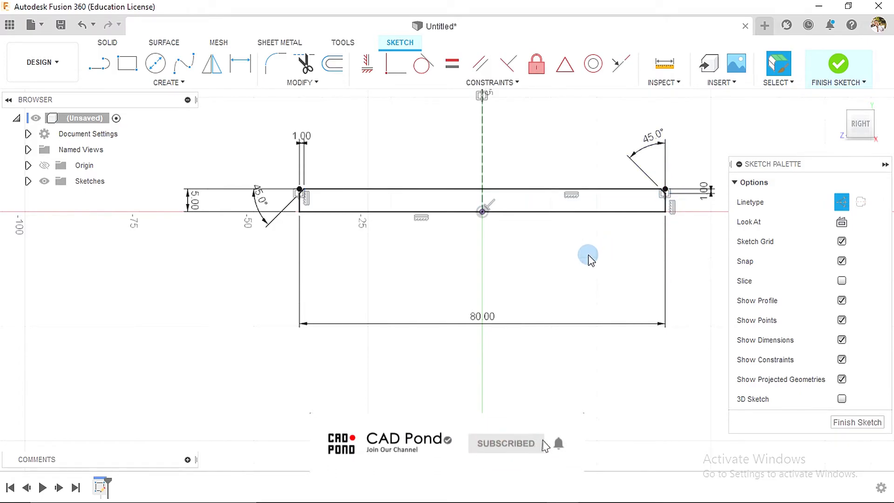
left_click(838, 64)
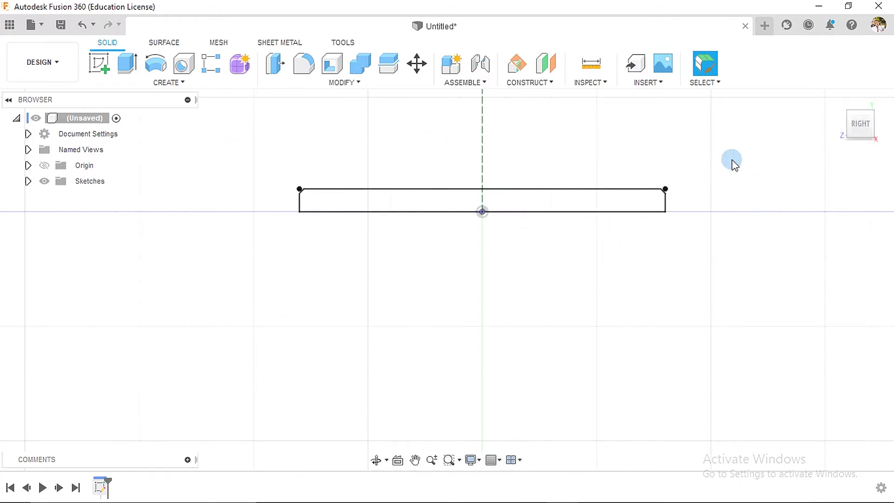
left_click(837, 98)
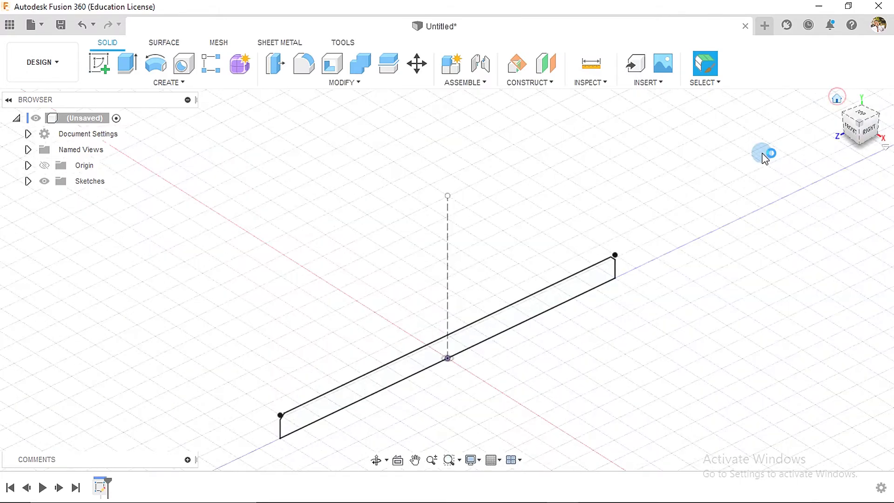
- Revolve the chamfered half-profile 360° about its lower long edge, one side, as a new body
left_click(156, 65)
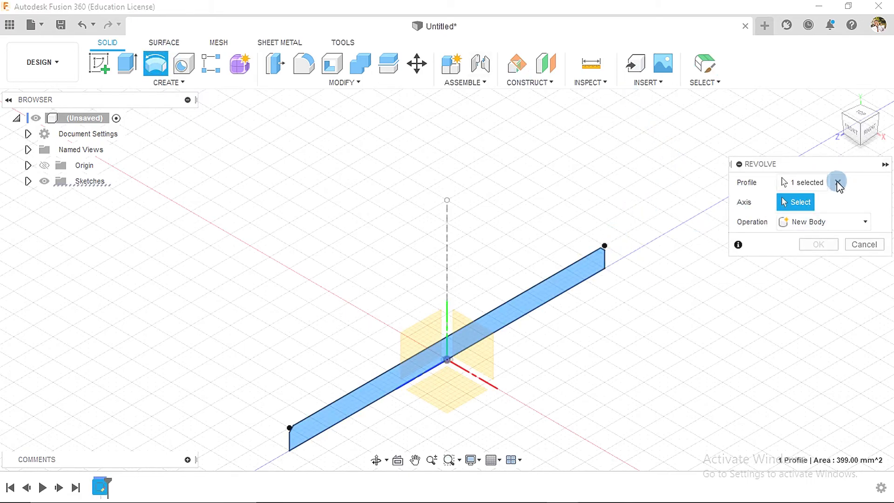
left_click(579, 283)
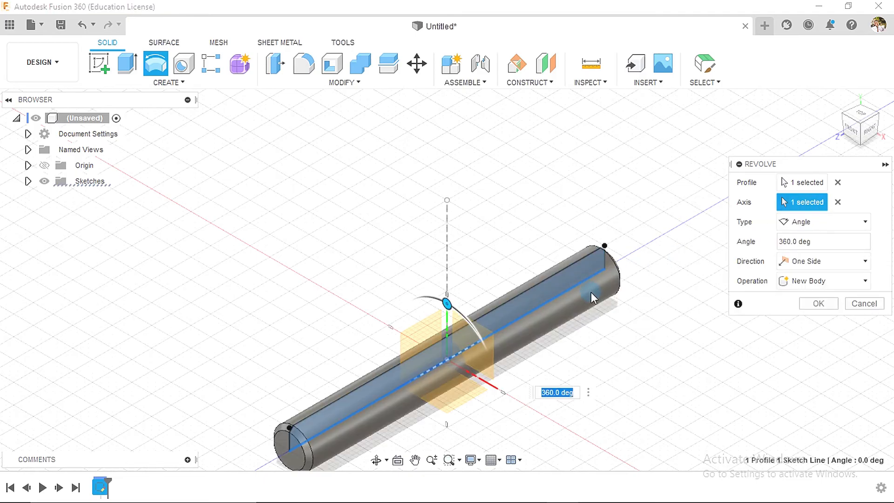
left_click(815, 302)
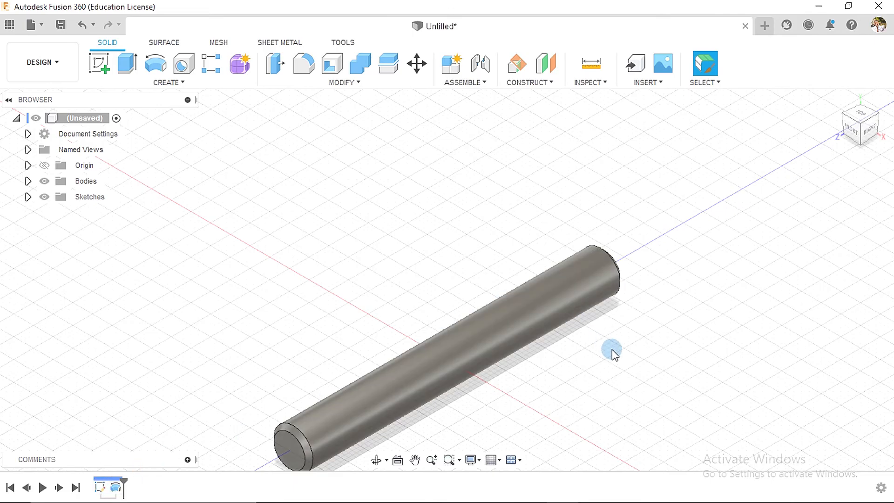
middle_click_drag(618, 362, 605, 235)
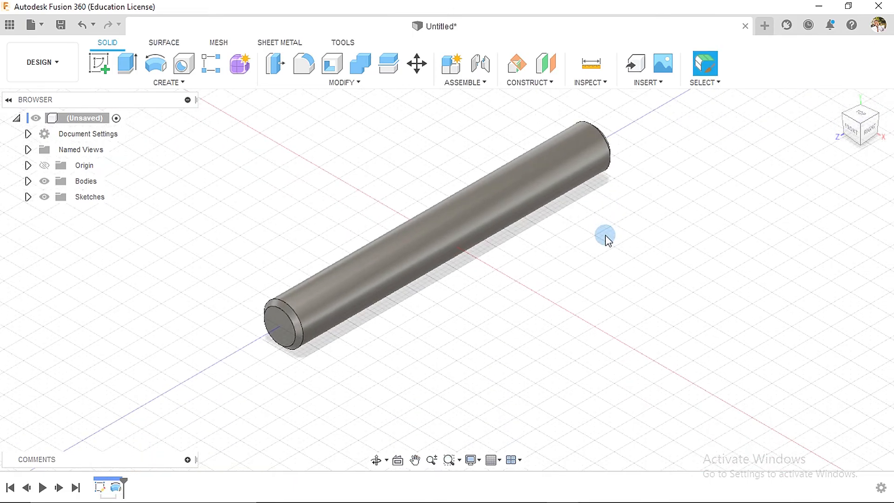